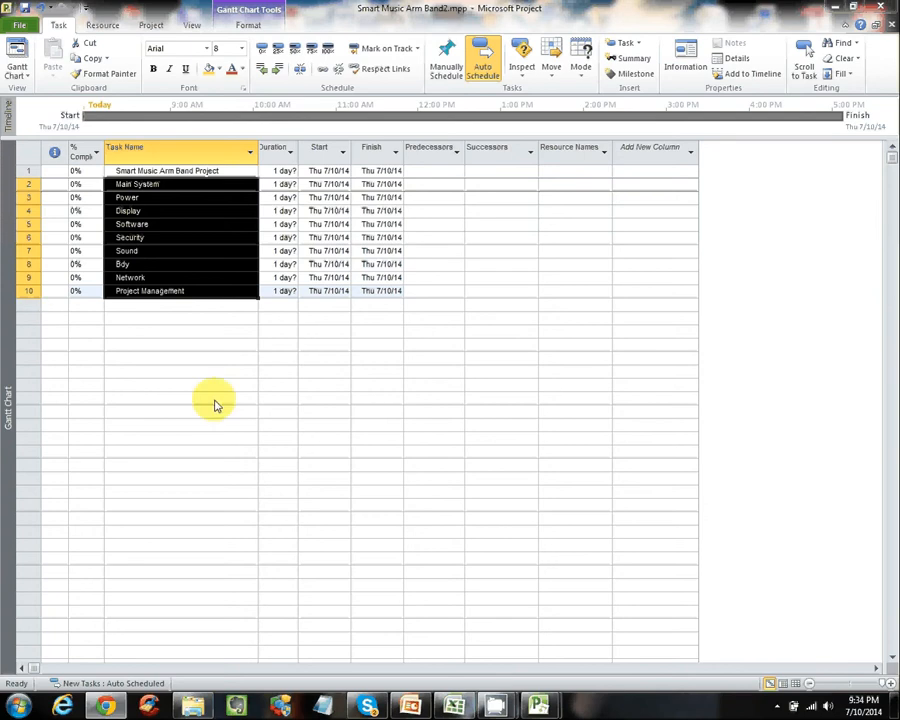
{"action": "left_click", "coordinate": [215, 400]}
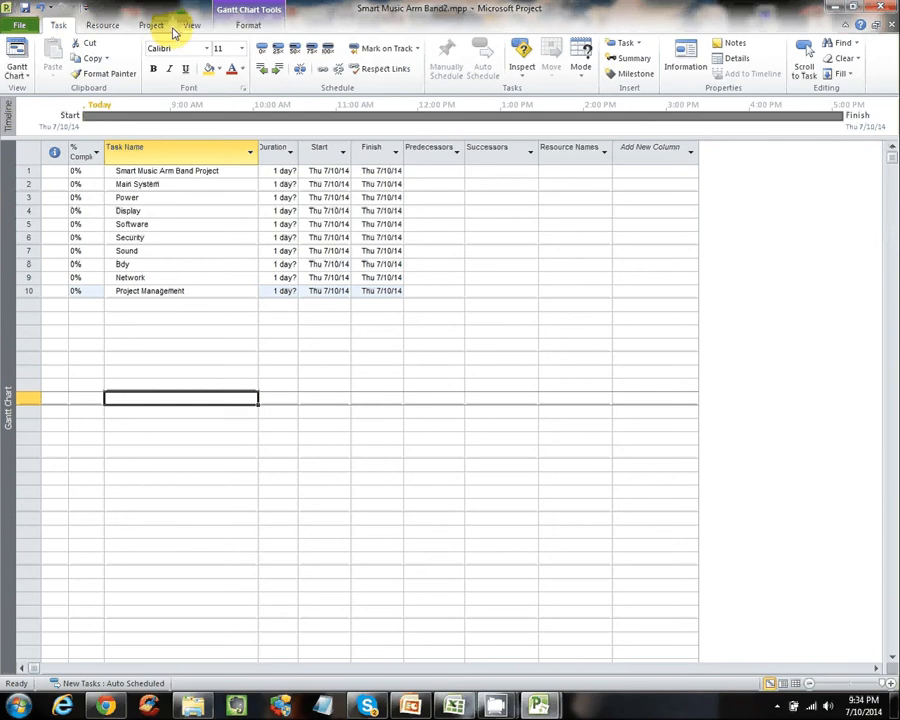
{"action": "left_click", "coordinate": [20, 24]}
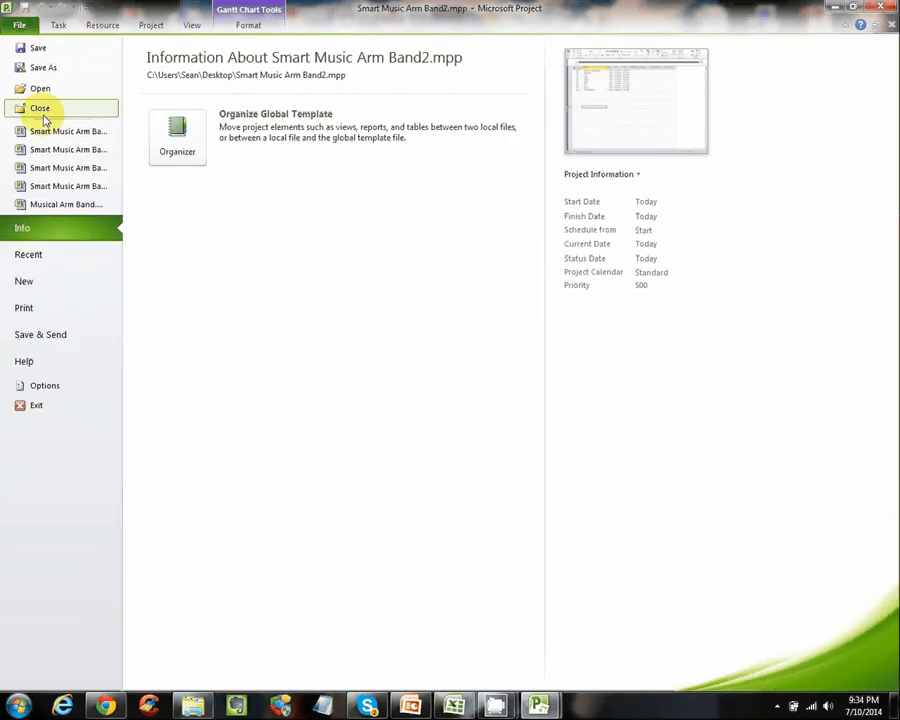
{"action": "left_click", "coordinate": [60, 286]}
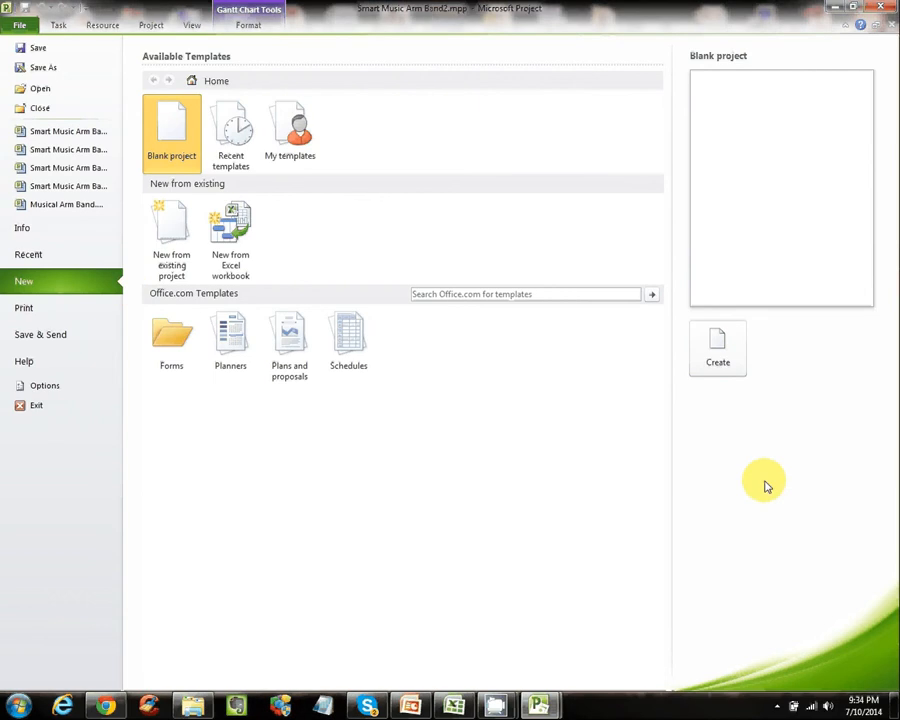
{"action": "left_click", "coordinate": [57, 25]}
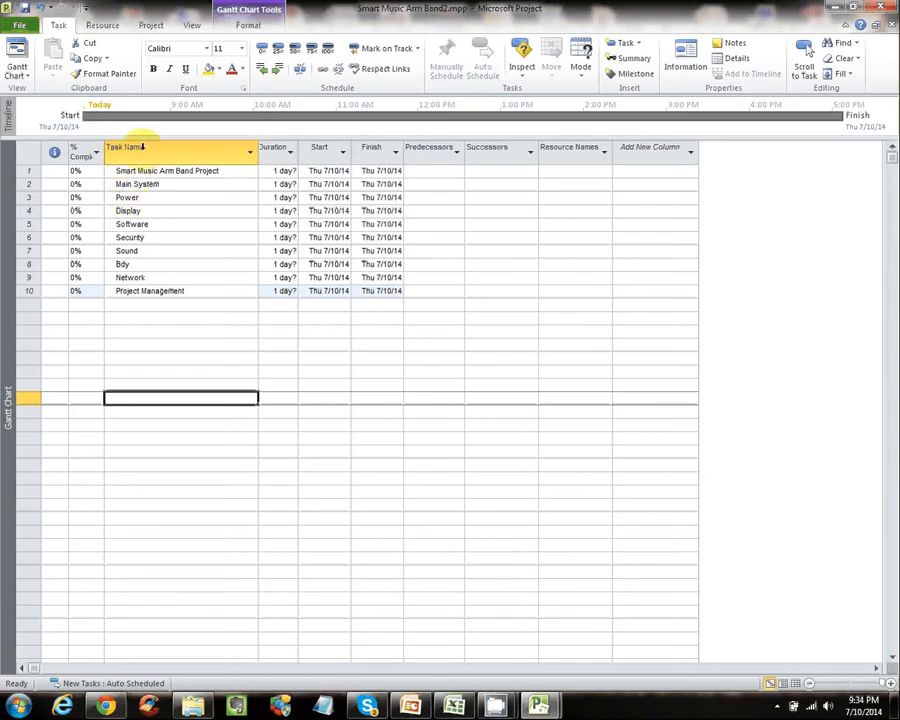
Create a new blank project and extend its task table across the whole Gantt chart area
{"action": "left_click", "coordinate": [30, 26]}
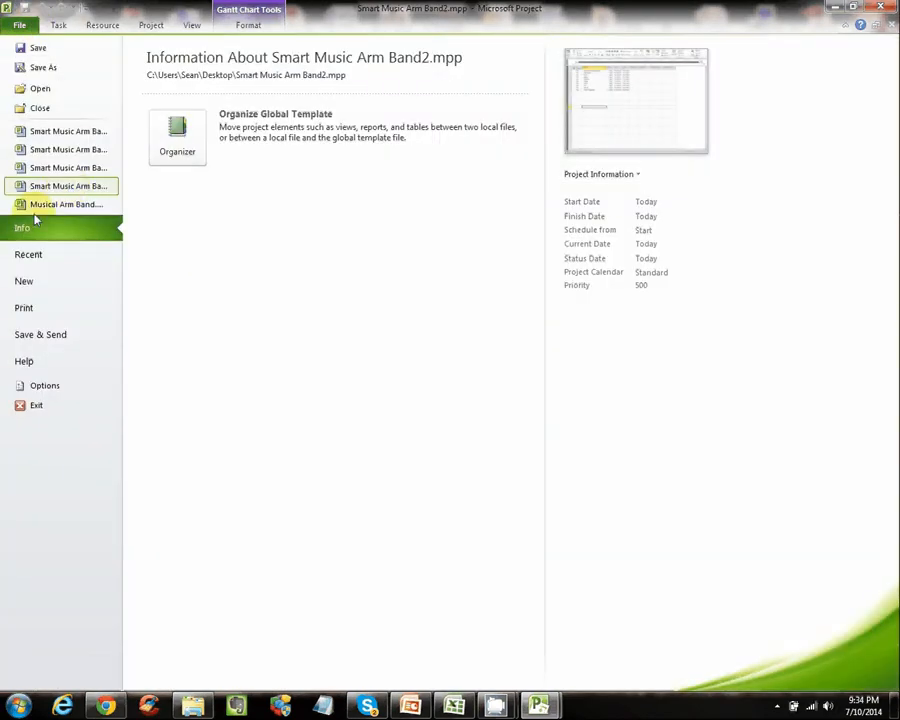
{"action": "left_click", "coordinate": [60, 287]}
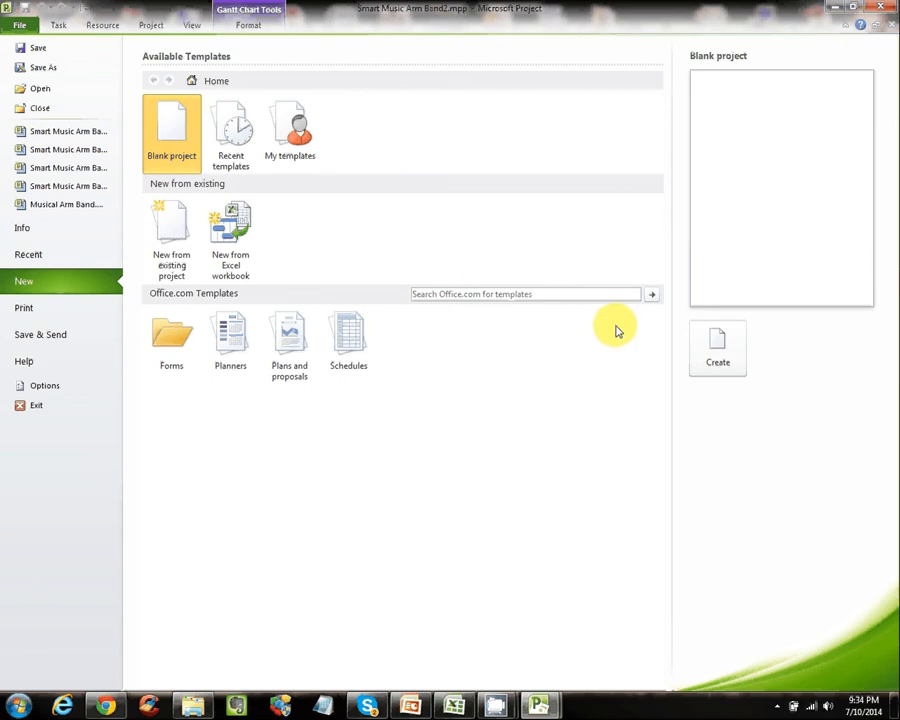
{"action": "left_click", "coordinate": [724, 362]}
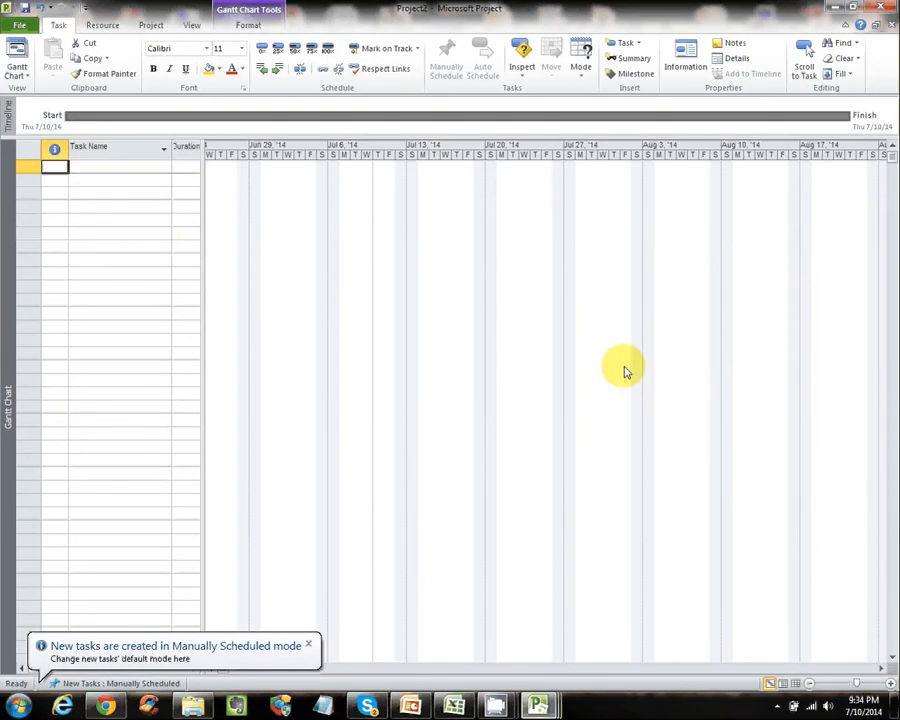
{"action": "left_click_drag", "start_coordinate": [201, 235], "coordinate": [886, 468]}
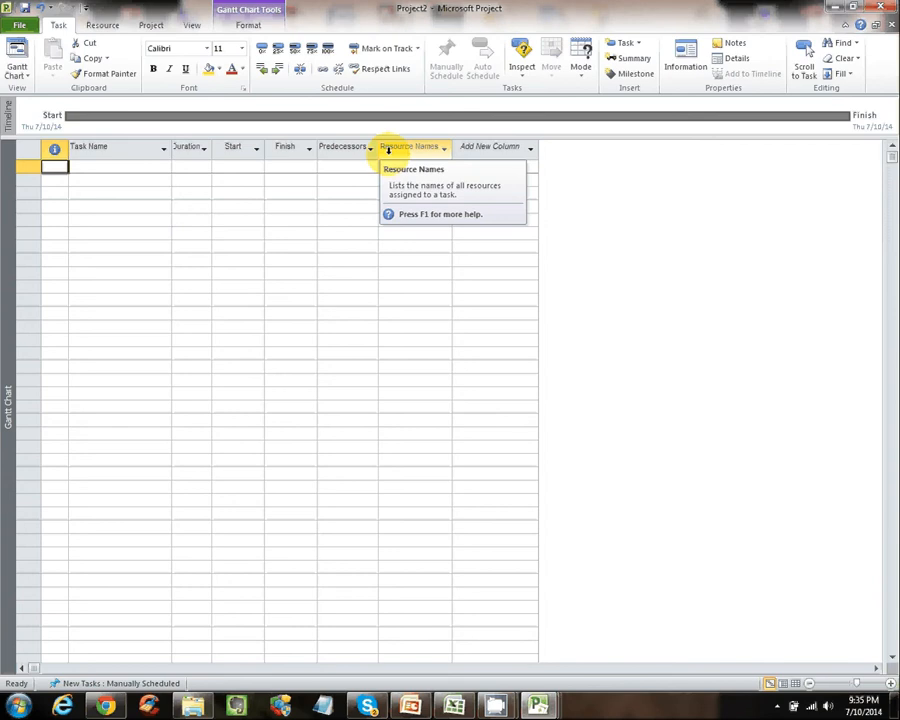
Insert a Successors column between the Predecessors and Resource Names columns
{"action": "right_click", "coordinate": [388, 148]}
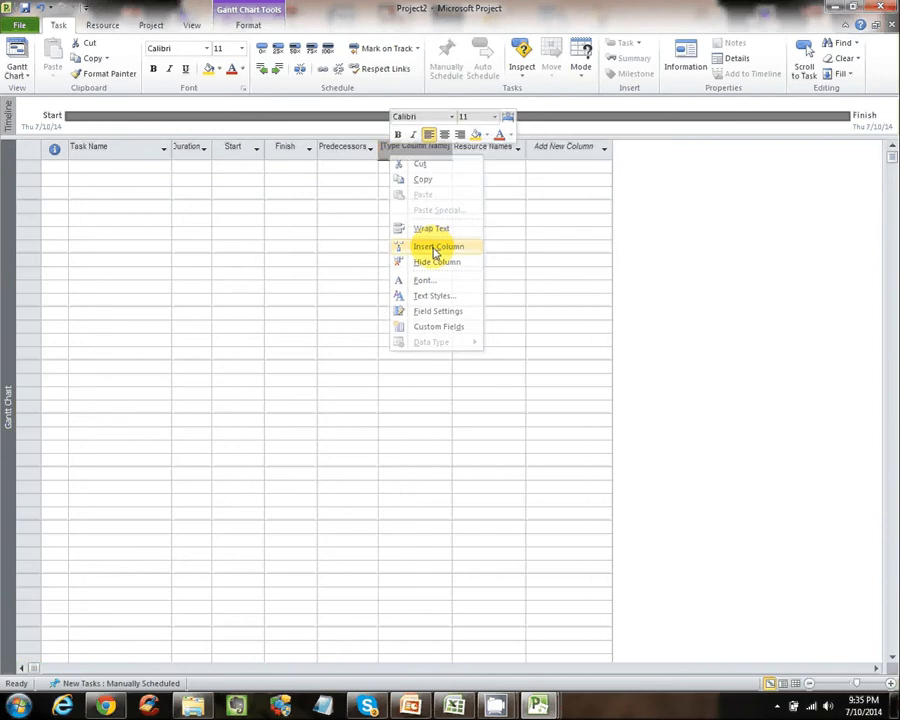
{"action": "left_click", "coordinate": [435, 248]}
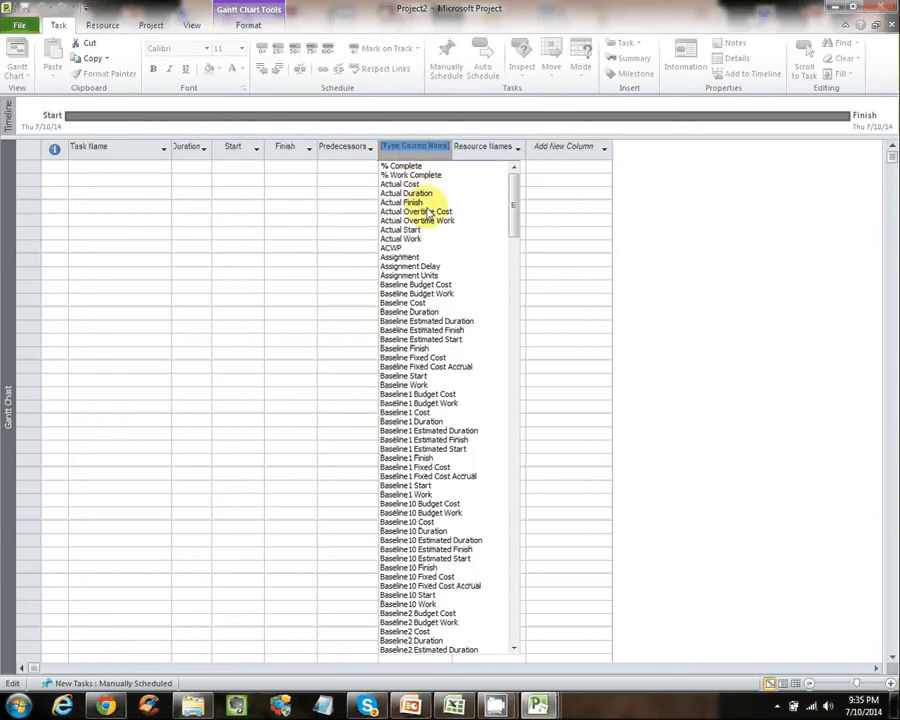
{"action": "type", "text": "successors"}
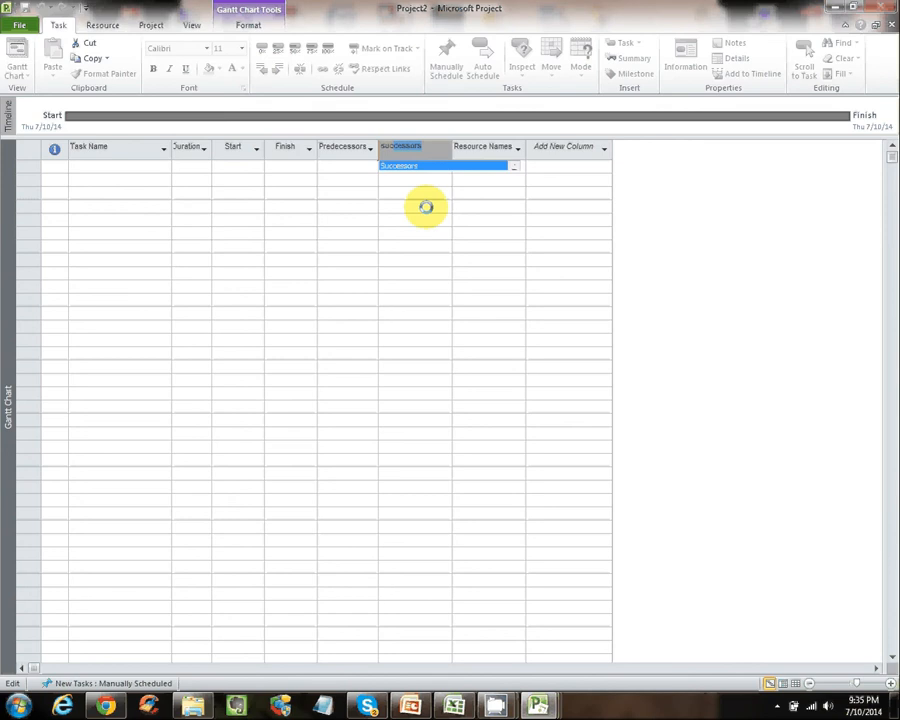
{"action": "key", "text": "Return"}
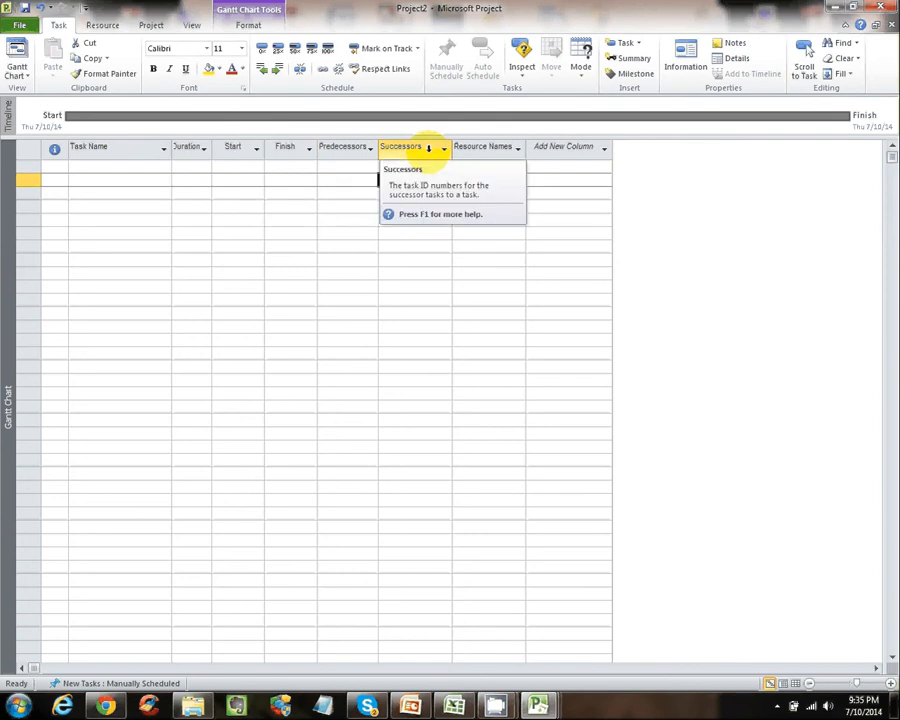
Insert a % Complete column before Task Name and narrow it to about a third of its width
{"action": "left_click", "coordinate": [80, 148]}
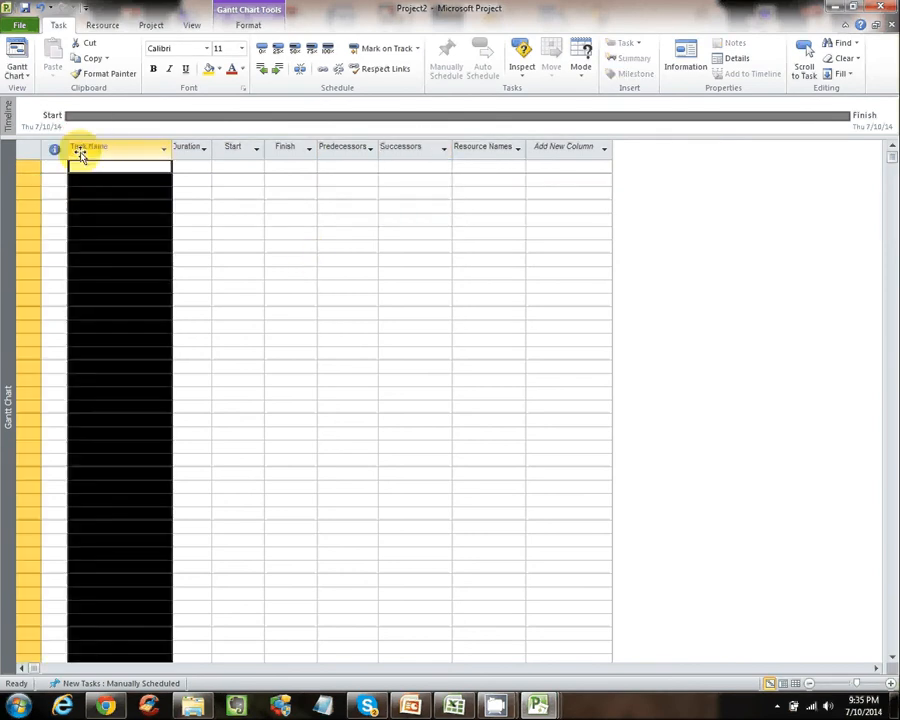
{"action": "right_click", "coordinate": [78, 148]}
{"action": "left_click", "coordinate": [117, 246]}
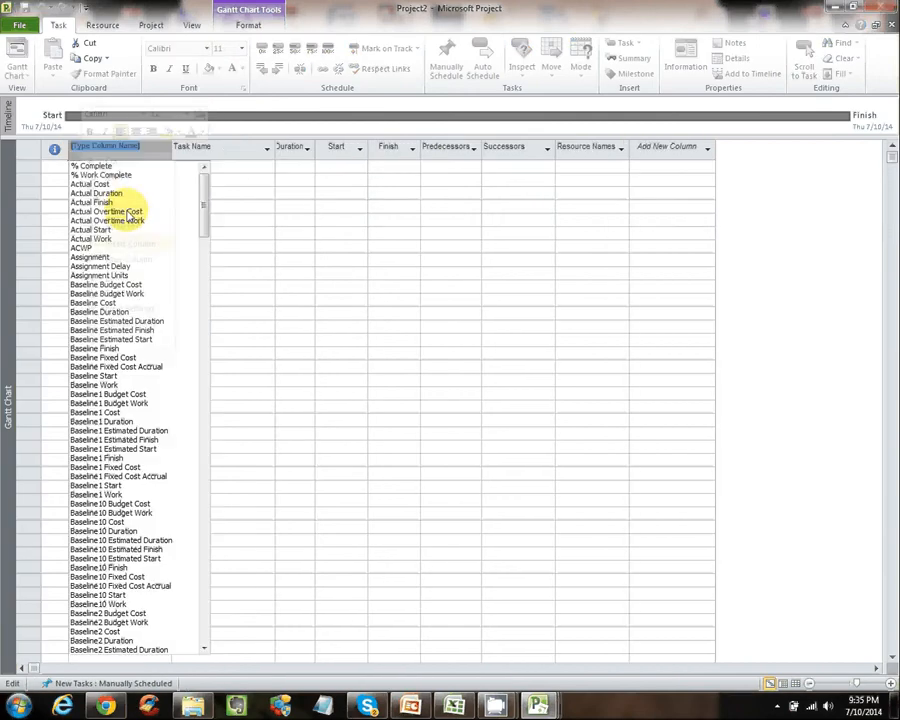
{"action": "left_click", "coordinate": [124, 168]}
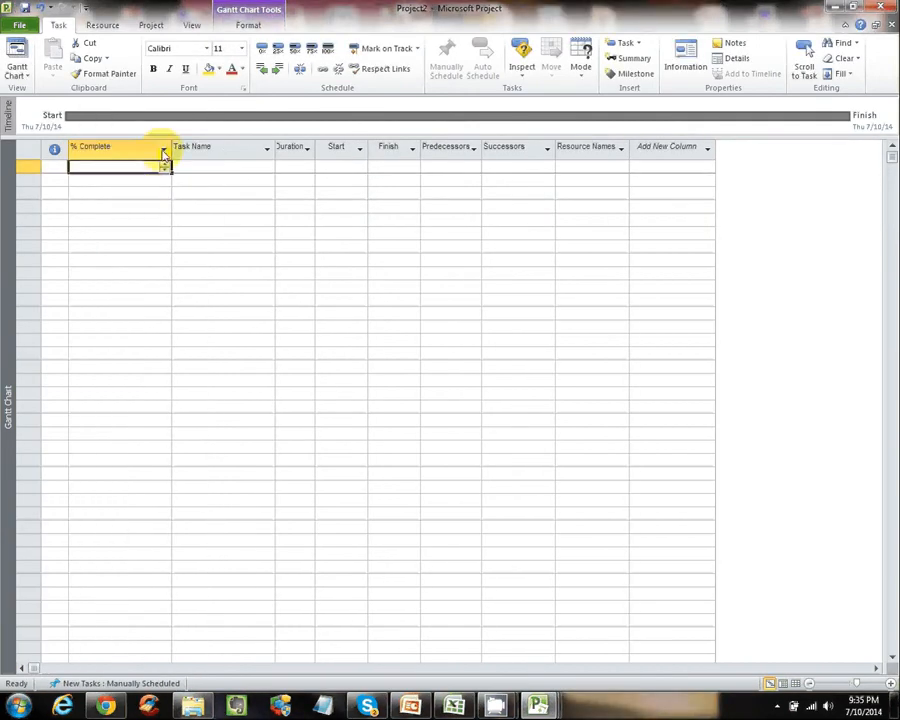
{"action": "left_click_drag", "start_coordinate": [171, 147], "coordinate": [104, 147]}
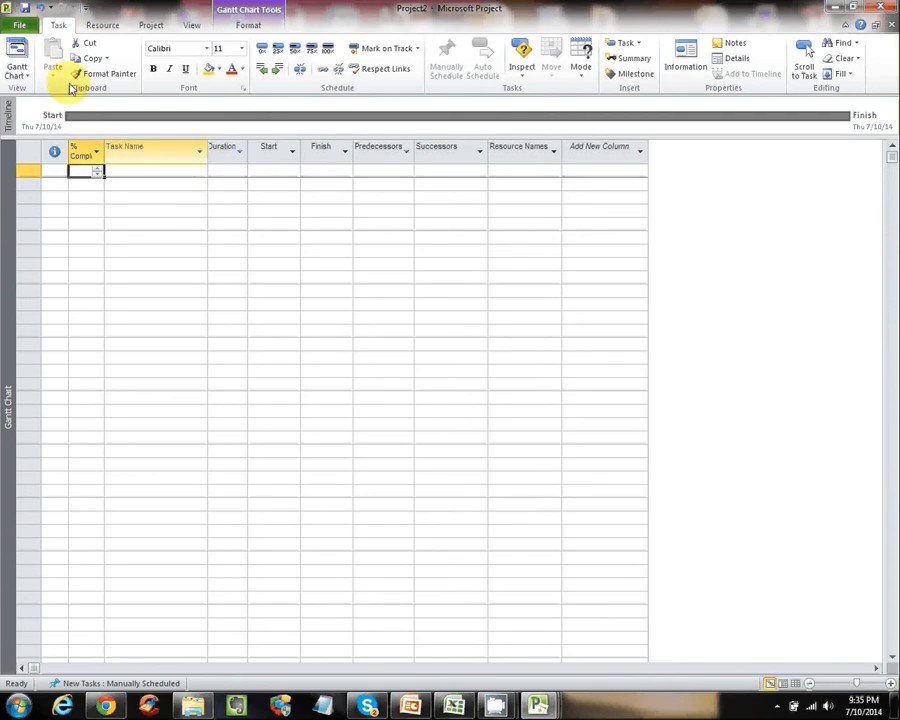
Save the new project to the Desktop as Smart Music Arm Band3.mpp
{"action": "left_click", "coordinate": [24, 26]}
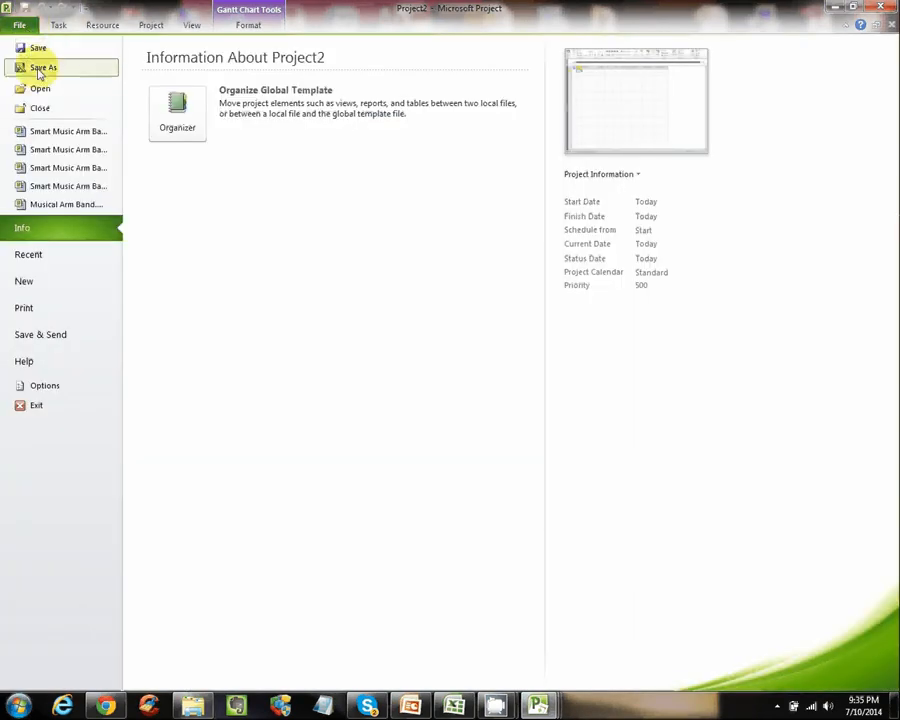
{"action": "left_click", "coordinate": [40, 68]}
{"action": "left_click", "coordinate": [74, 127]}
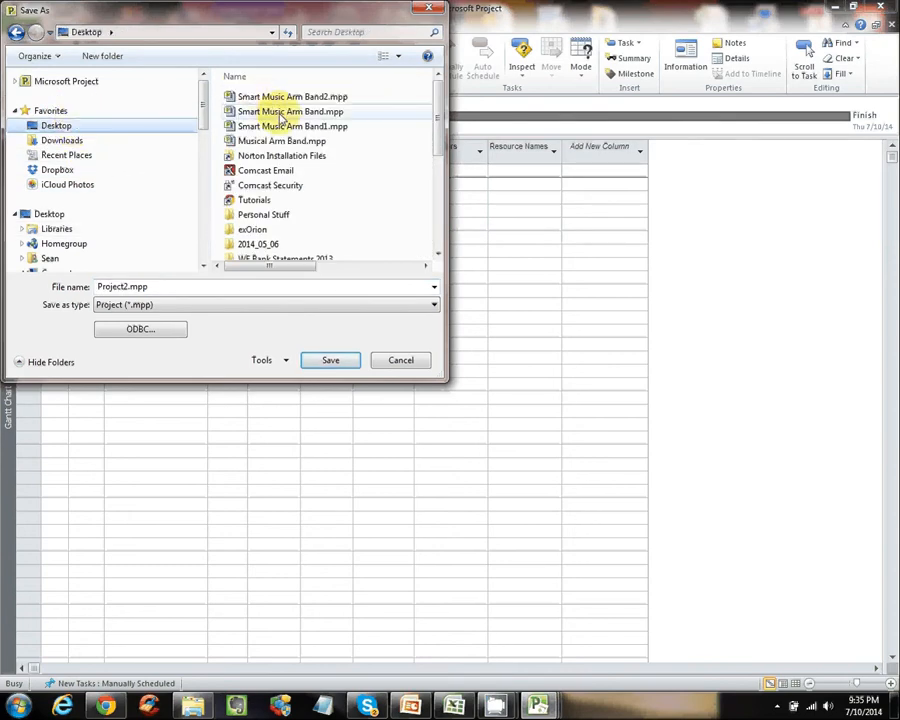
{"action": "left_click", "coordinate": [288, 99]}
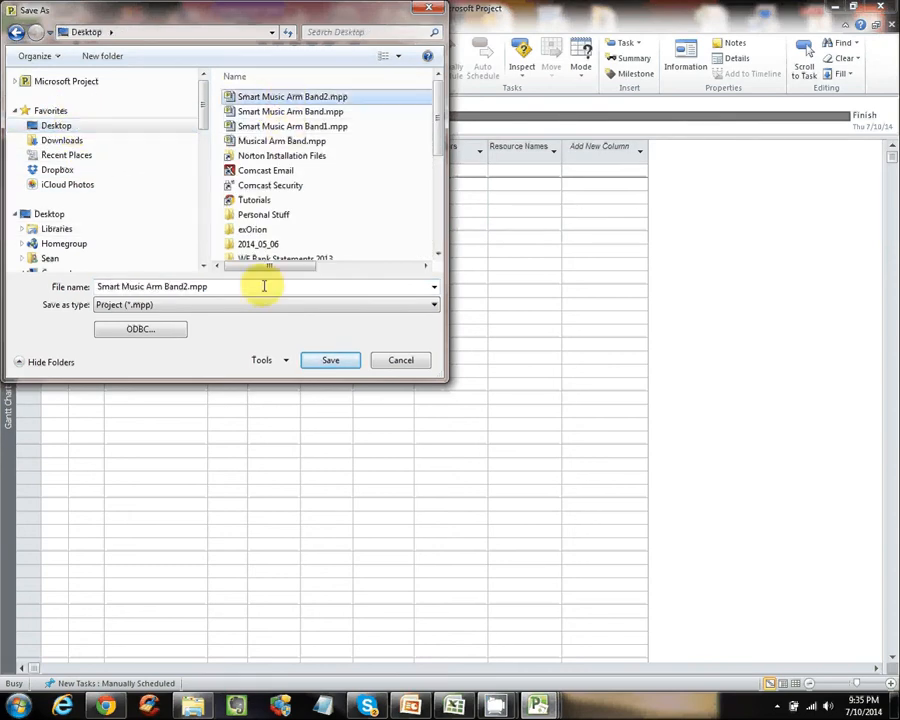
{"action": "left_click", "coordinate": [185, 288]}
{"action": "left_click", "coordinate": [185, 287]}
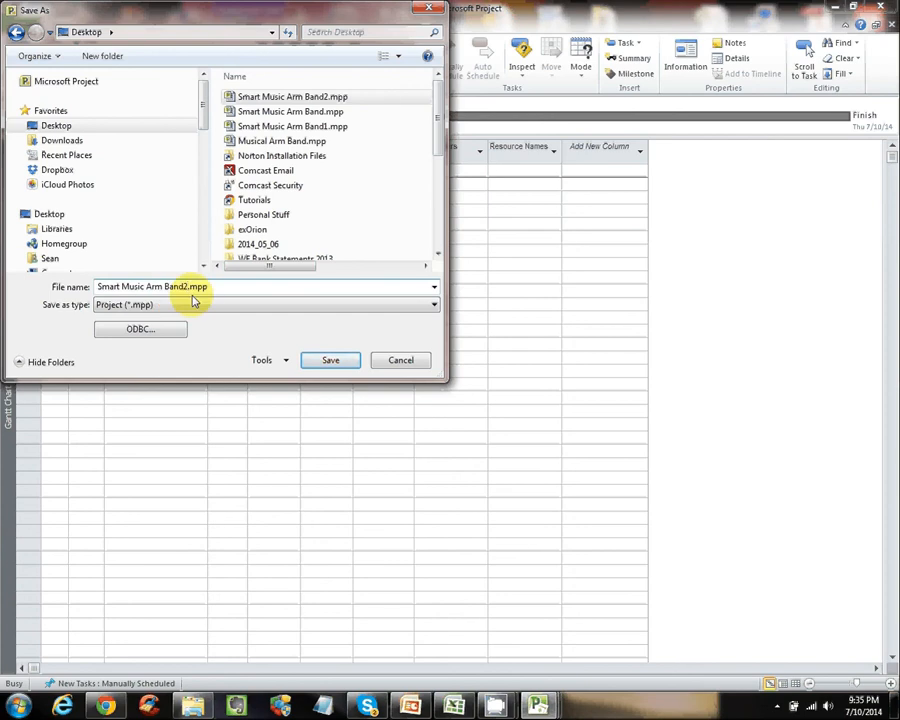
{"action": "key", "text": "BackSpace"}
{"action": "type", "text": "3"}
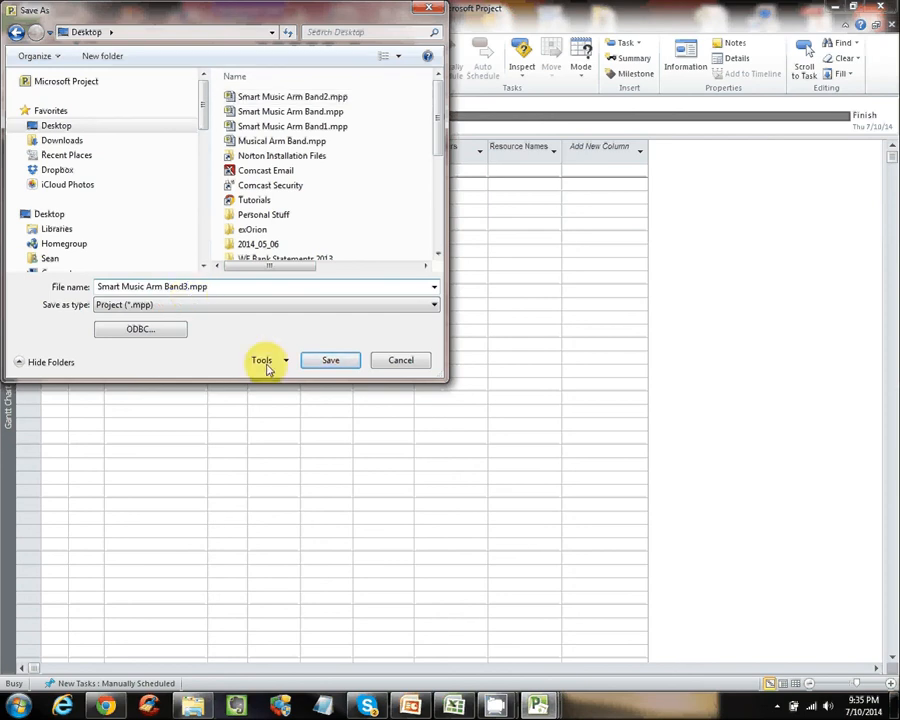
{"action": "left_click", "coordinate": [331, 360]}
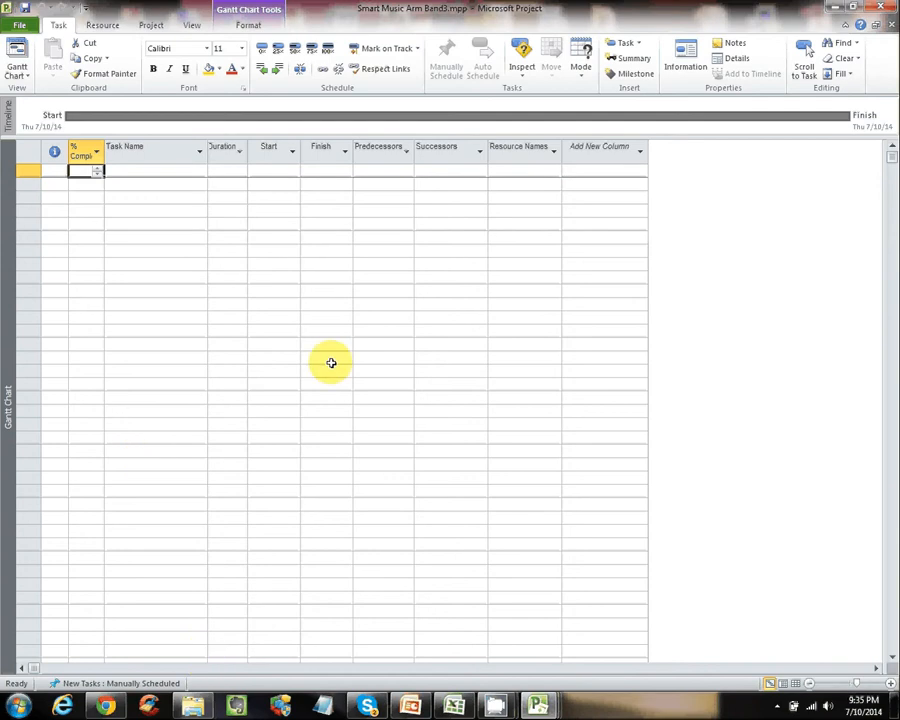
{"action": "left_click", "coordinate": [114, 27]}
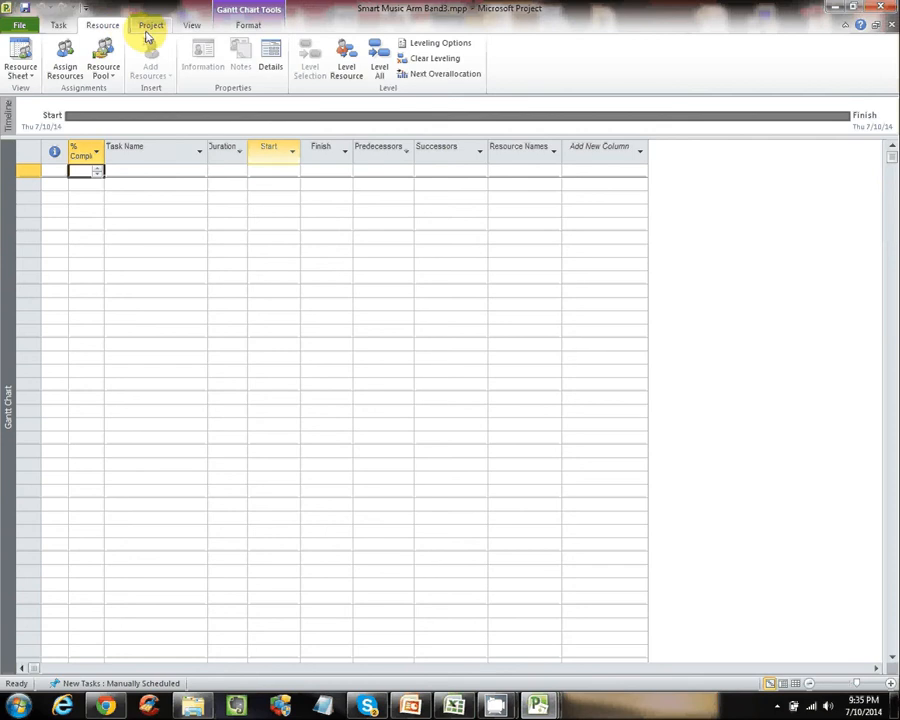
{"action": "left_click", "coordinate": [146, 30]}
{"action": "left_click", "coordinate": [57, 24]}
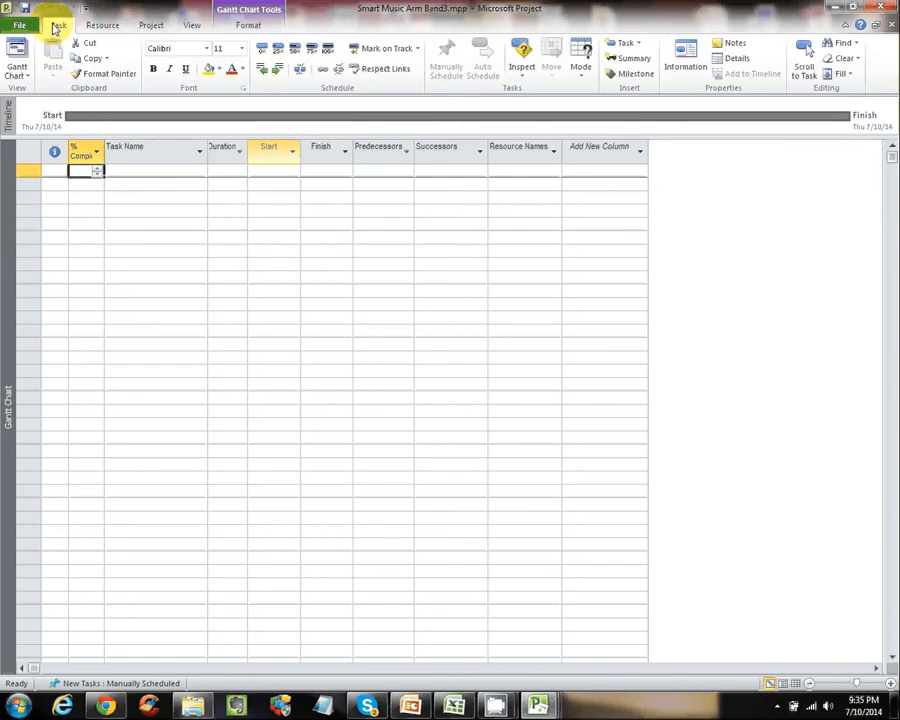
Set the scheduling mode for new tasks to Auto Scheduled and clear the table selection
{"action": "left_click", "coordinate": [27, 153]}
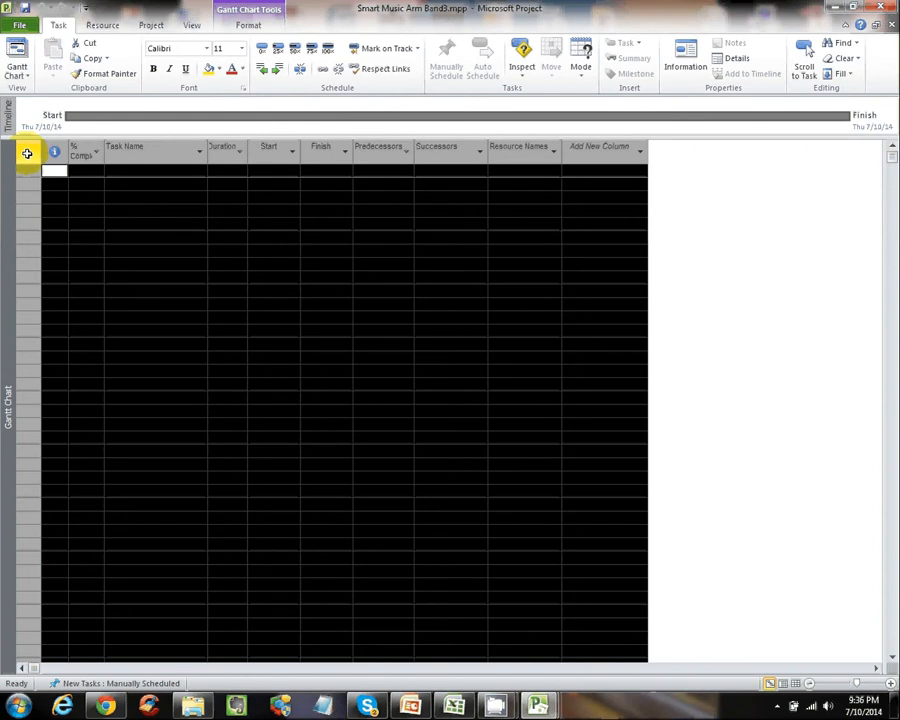
{"action": "left_click", "coordinate": [130, 683]}
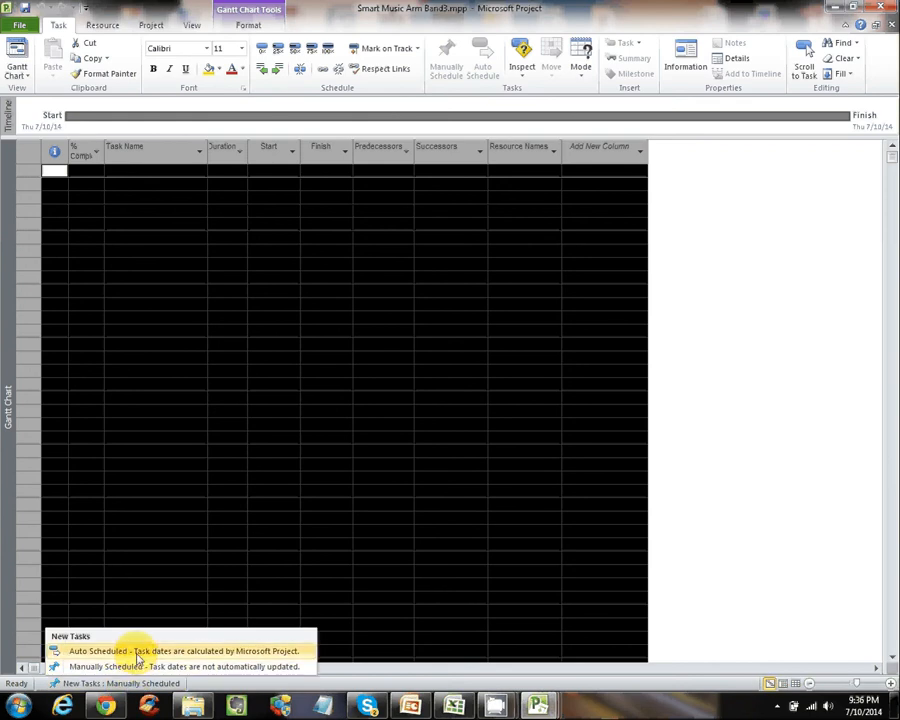
{"action": "left_click", "coordinate": [138, 651]}
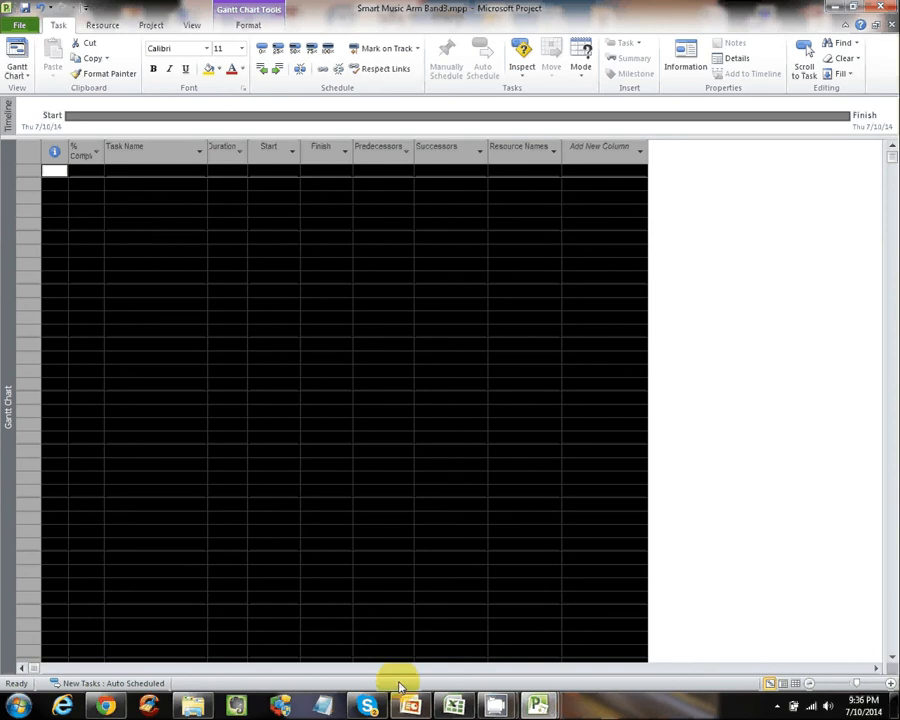
{"action": "left_click", "coordinate": [466, 343]}
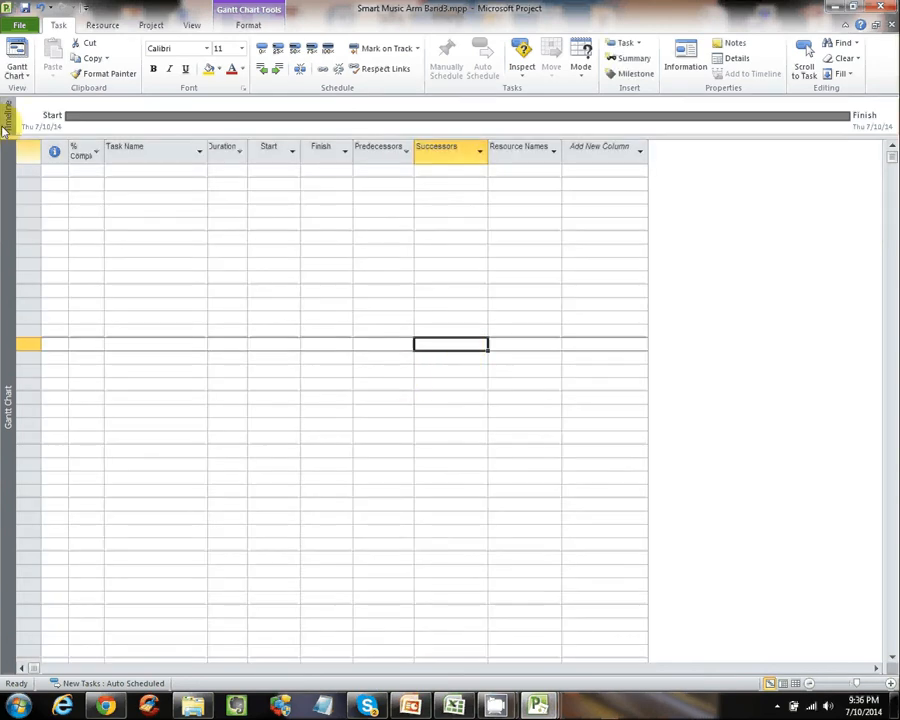
Consult the sticky-note work breakdown in the browser's YouTube video and move its window back out of the way
{"action": "left_click", "coordinate": [119, 171]}
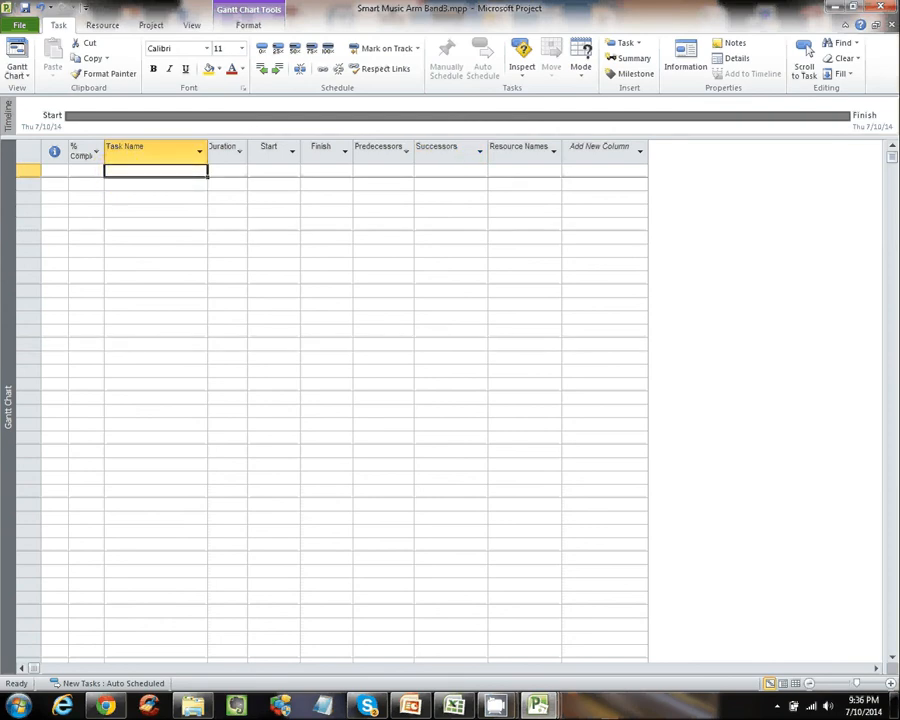
{"action": "left_click_drag", "start_coordinate": [899, 715], "coordinate": [753, 235]}
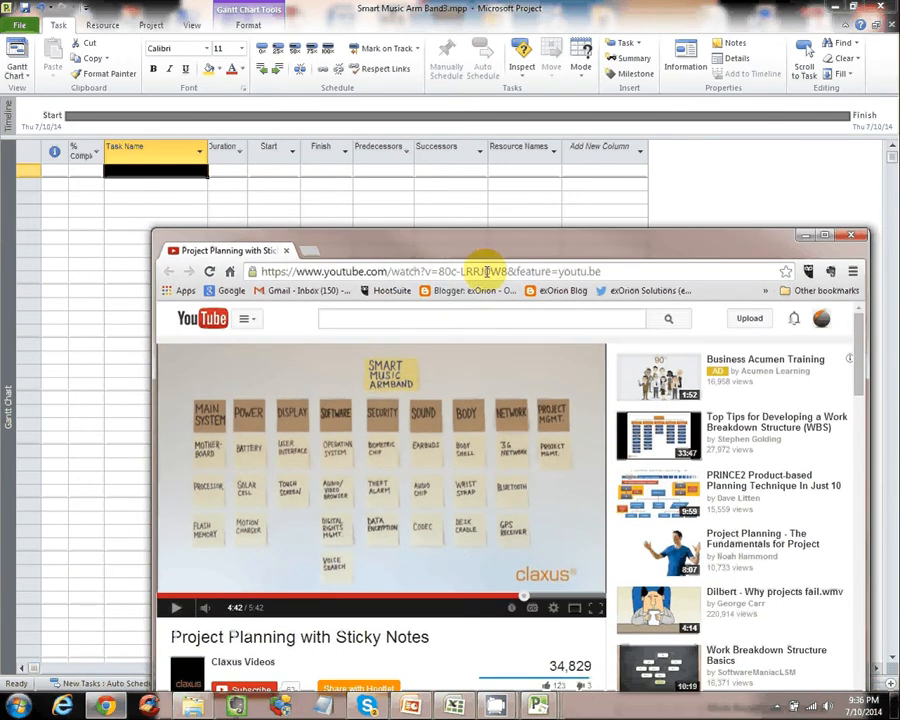
{"action": "left_click_drag", "start_coordinate": [504, 246], "coordinate": [896, 715]}
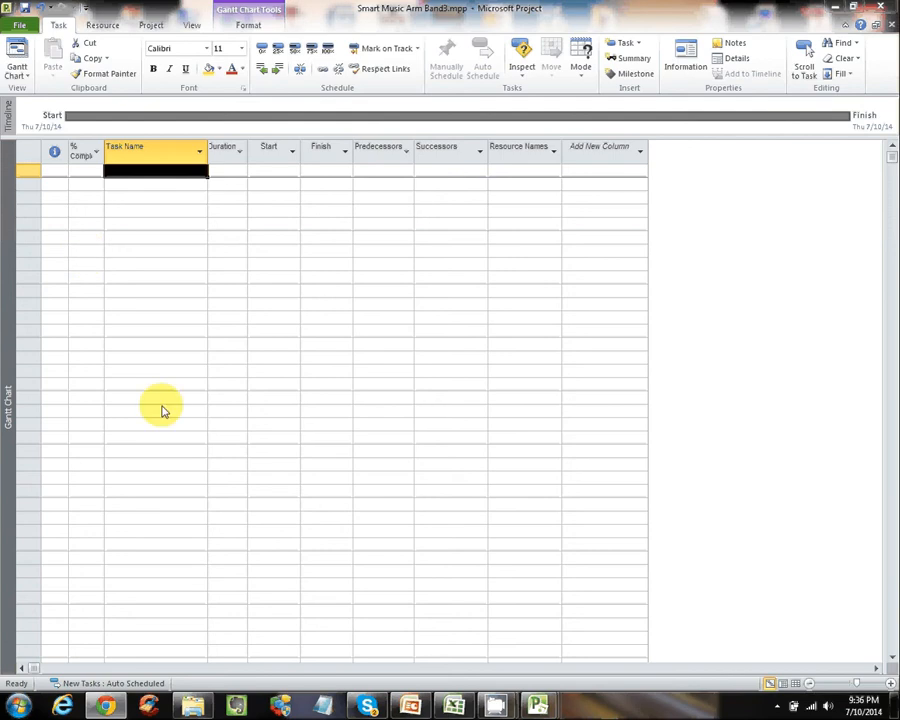
Enter Smart Music Arm Band as the first task name and widen the Task Name column
{"action": "left_click", "coordinate": [133, 168]}
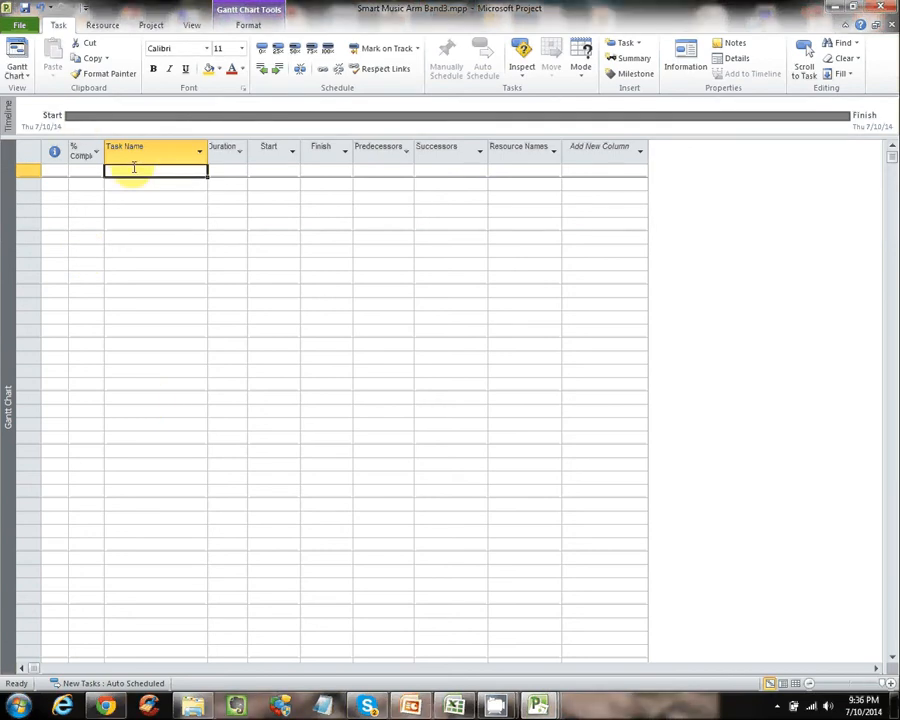
{"action": "type", "text": "Smart Music "}
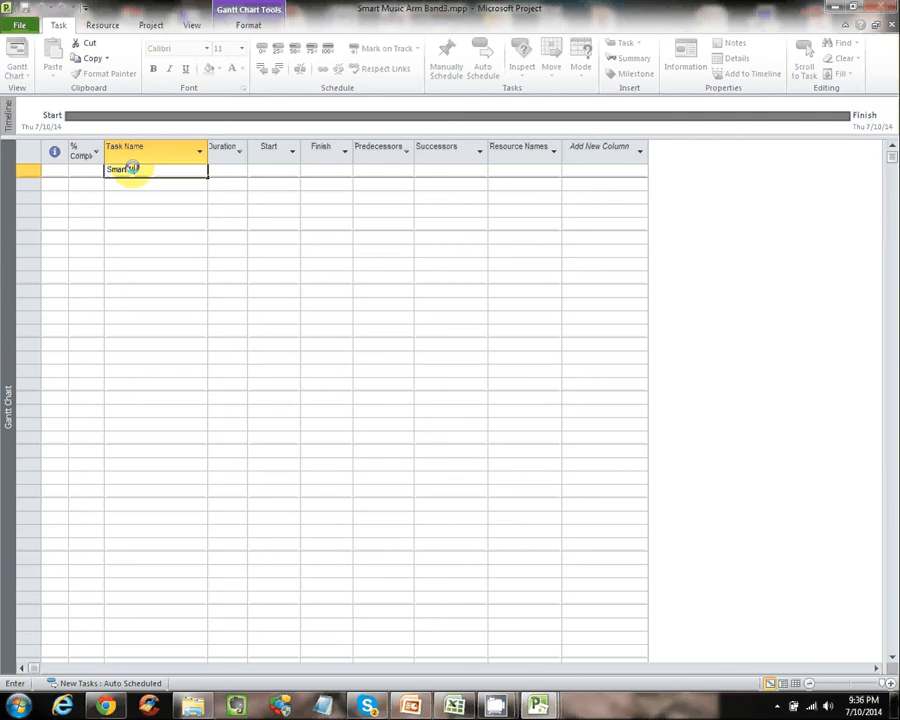
{"action": "type", "text": "Arm band"}
{"action": "key", "text": "BackSpace"}
{"action": "key", "text": "BackSpace"}
{"action": "key", "text": "BackSpace"}
{"action": "key", "text": "BackSpace"}
{"action": "type", "text": "Band"}
{"action": "key", "text": "Return"}
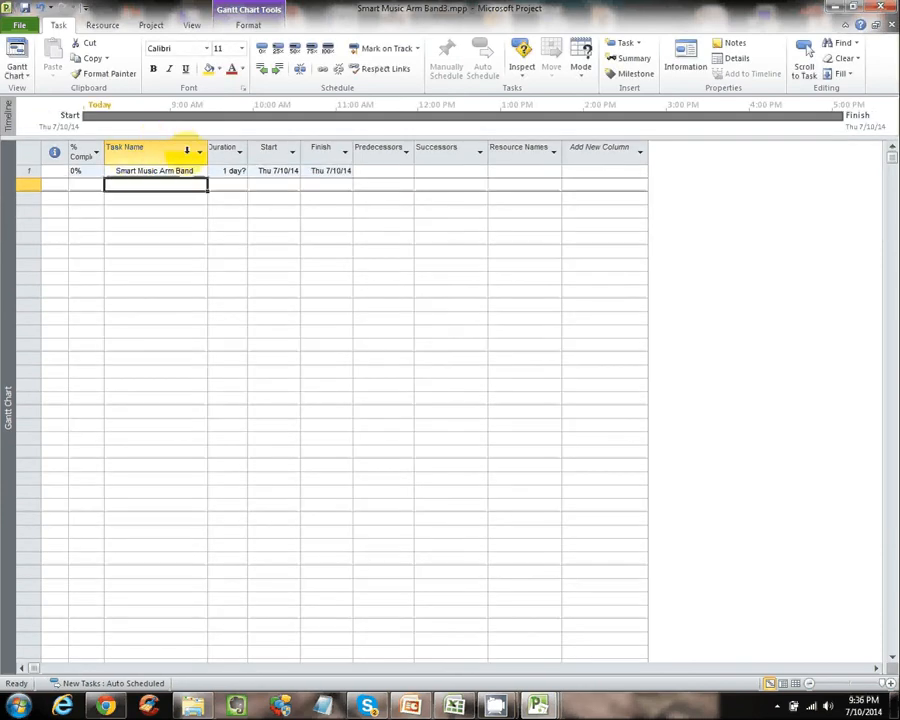
{"action": "left_click_drag", "start_coordinate": [206, 160], "coordinate": [266, 160]}
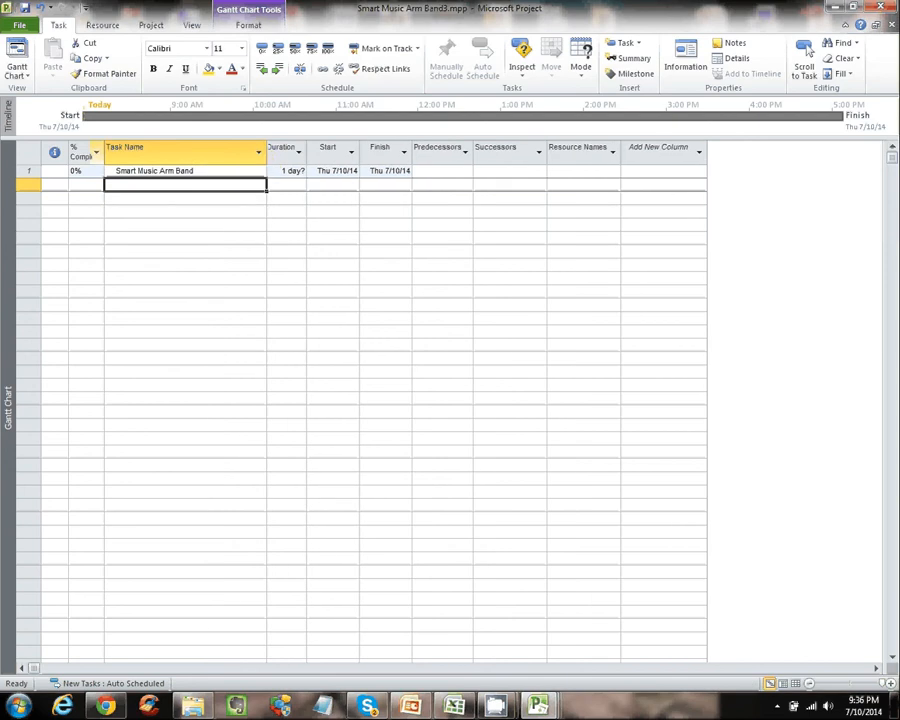
Dismiss the Malwarebytes update notification and return to the empty task name cell below Smart Music Arm Band
{"action": "left_click_drag", "start_coordinate": [2, 140], "coordinate": [352, 121]}
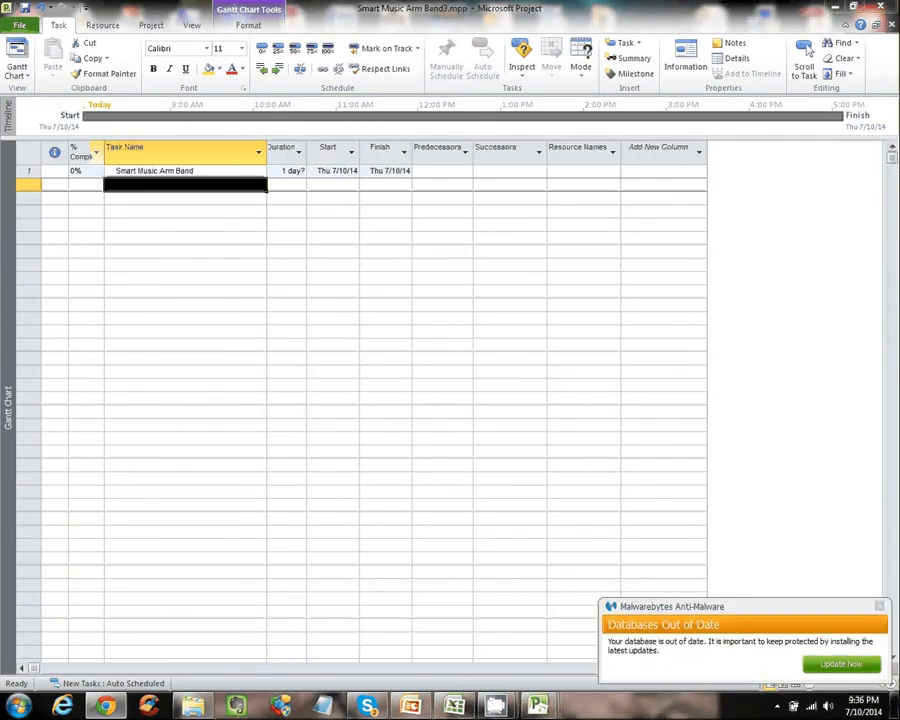
{"action": "left_click", "coordinate": [879, 606]}
{"action": "left_click", "coordinate": [129, 187]}
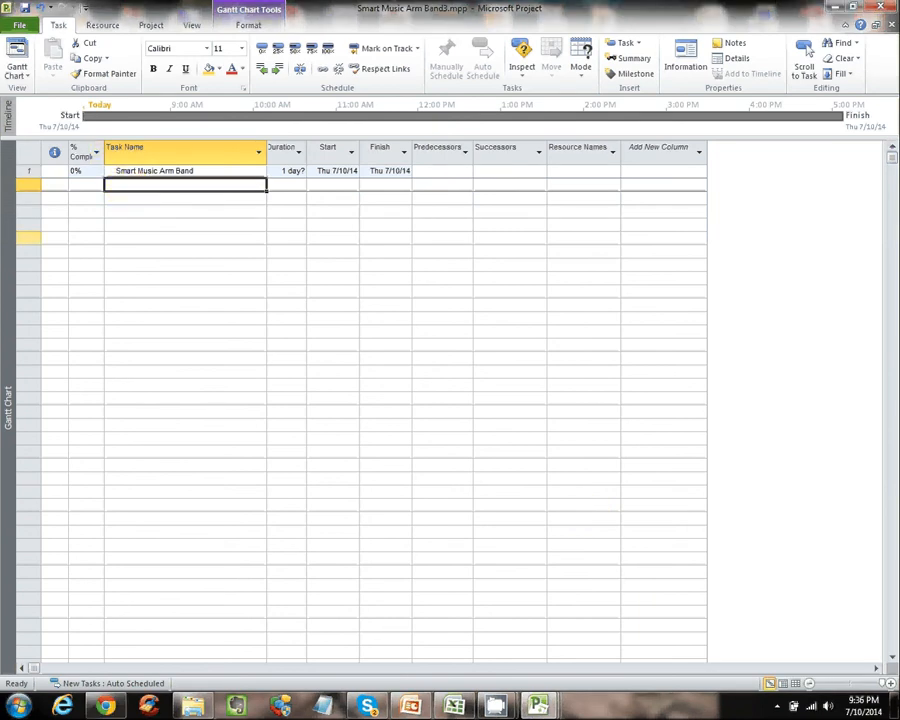
Enter Main System, Power, Display and Software as the next four task names below Smart Music Arm Band
{"action": "type", "text": "Main System"}
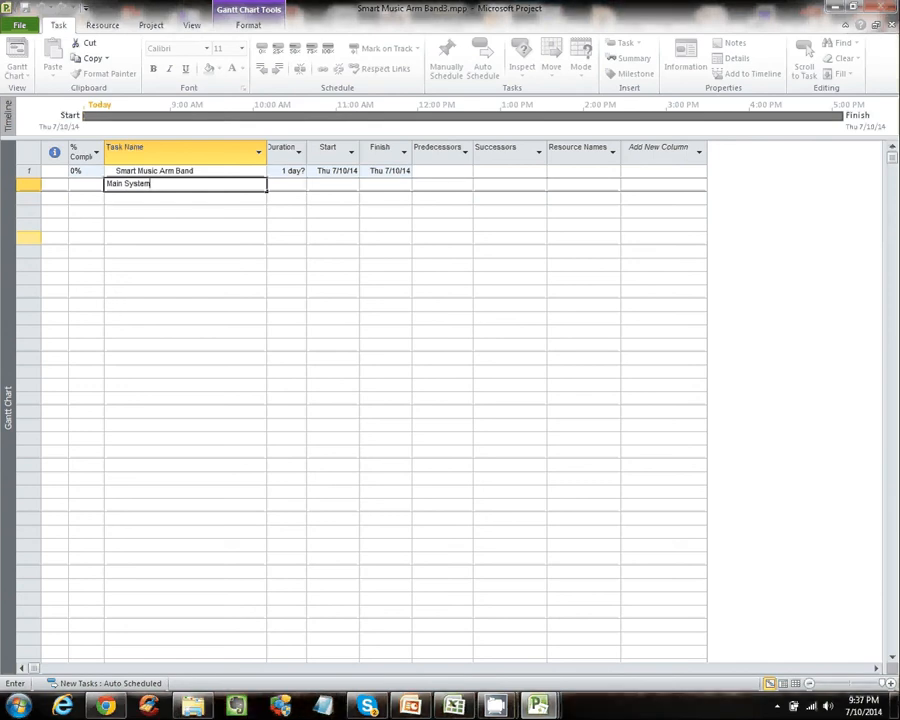
{"action": "key", "text": "Return"}
{"action": "type", "text": "POwer"}
{"action": "key", "text": "Return"}
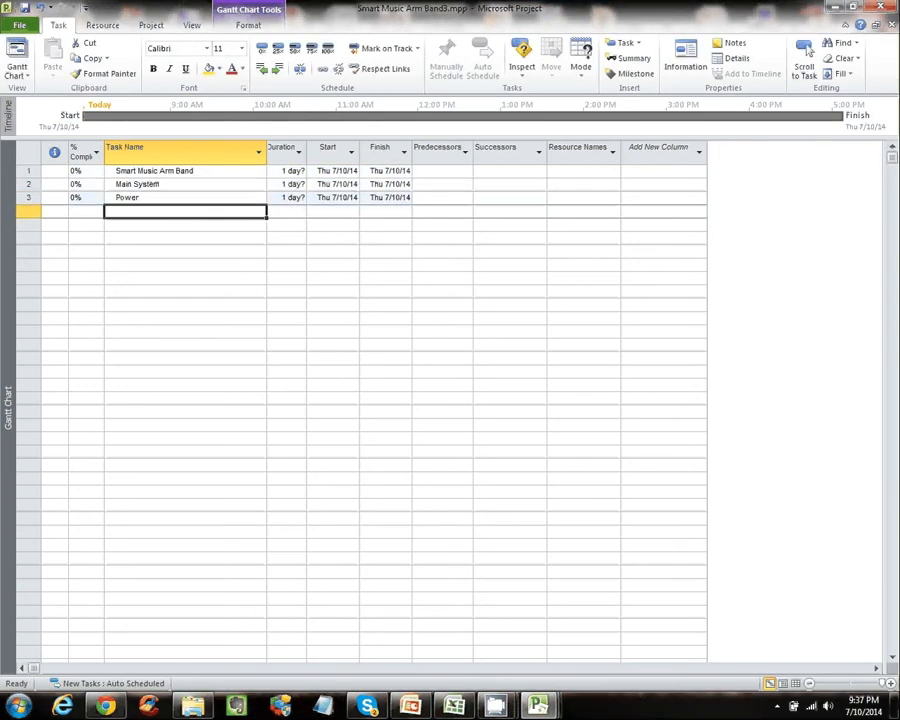
{"action": "type", "text": "Display"}
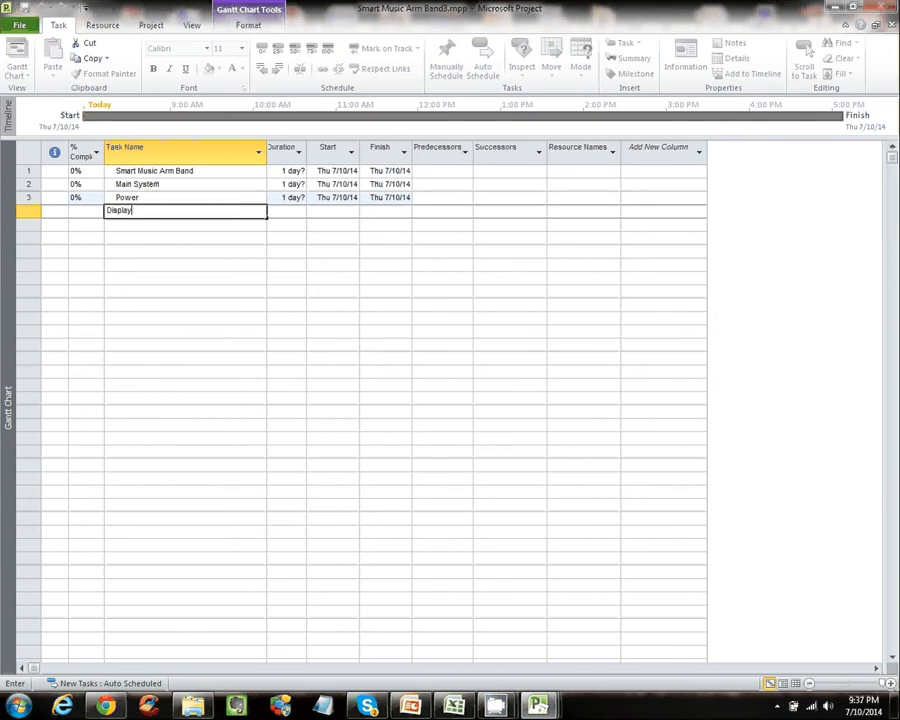
{"action": "key", "text": "Return"}
{"action": "type", "text": "Softw"}
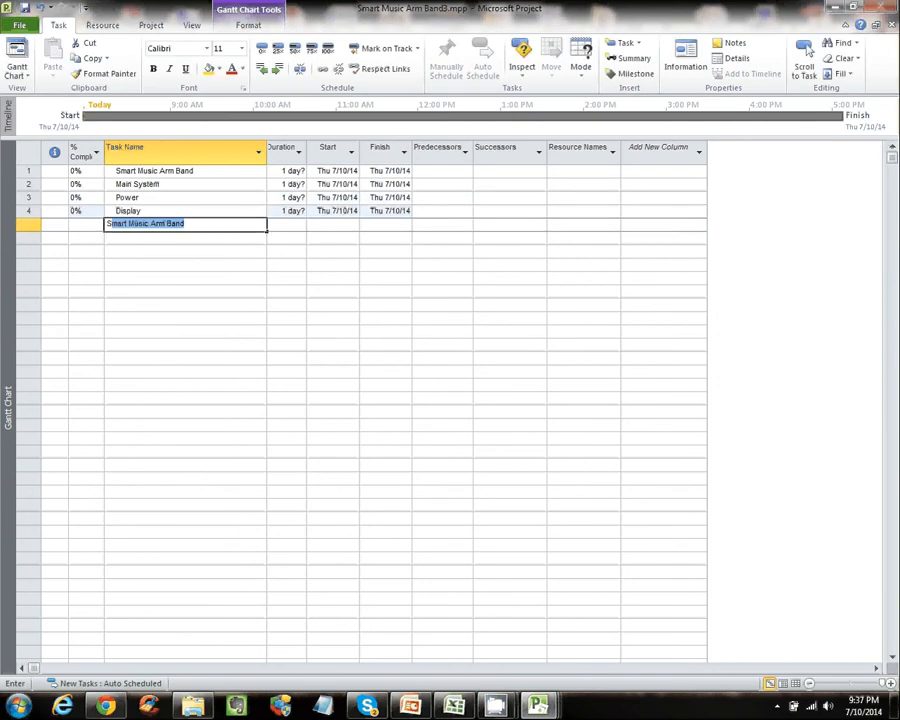
{"action": "type", "text": "are"}
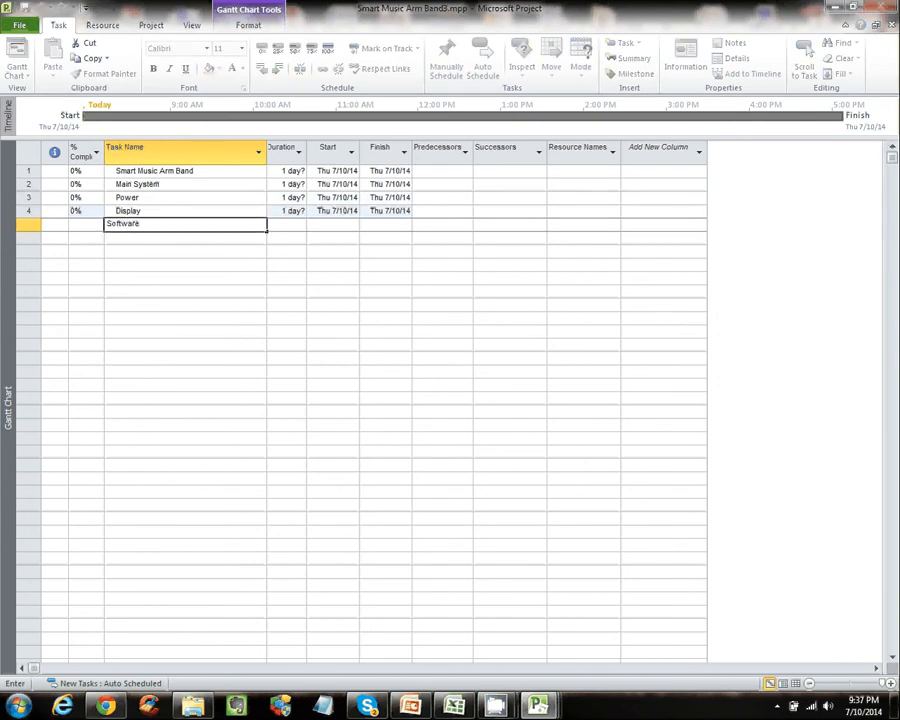
{"action": "key", "text": "Return"}
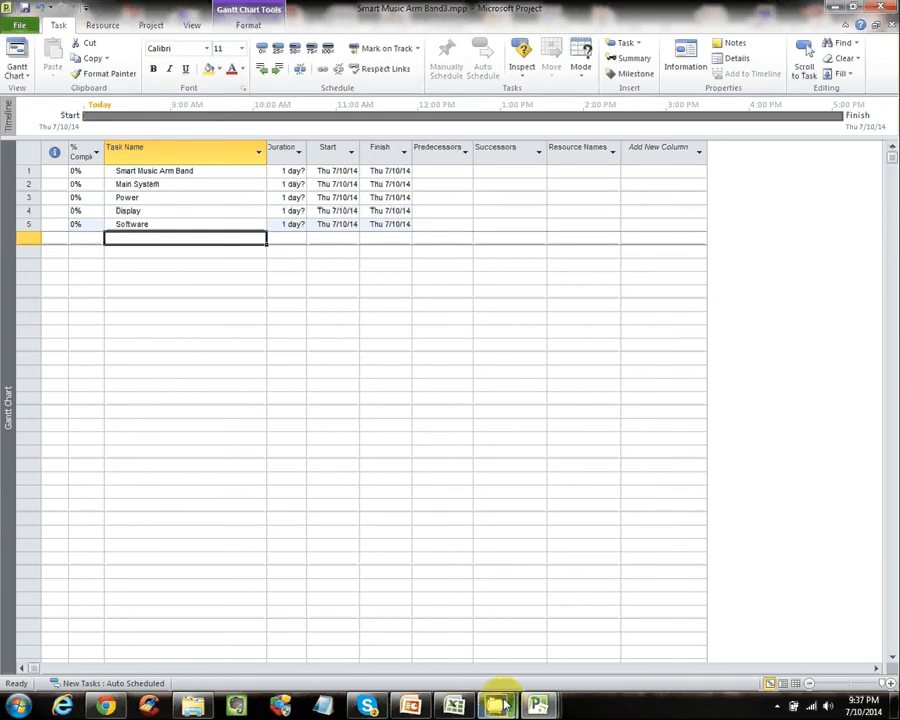
In the Smart Music Arm Band2 project, indent the tasks Main System through Project Management one level under Smart Music Arm Band Project
{"action": "mouse_move", "coordinate": [496, 700]}
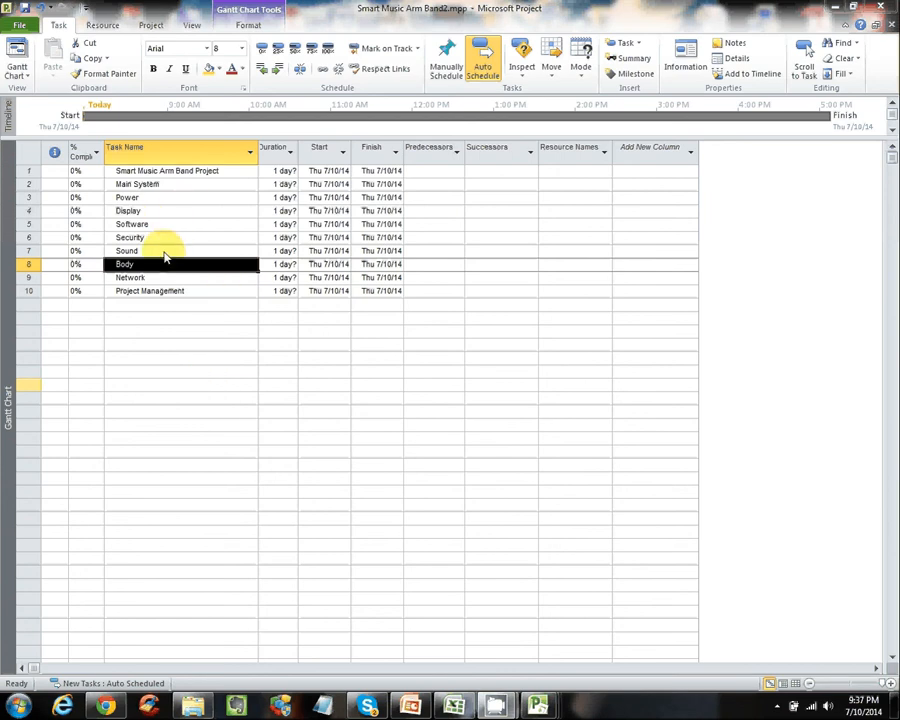
{"action": "left_click", "coordinate": [177, 306]}
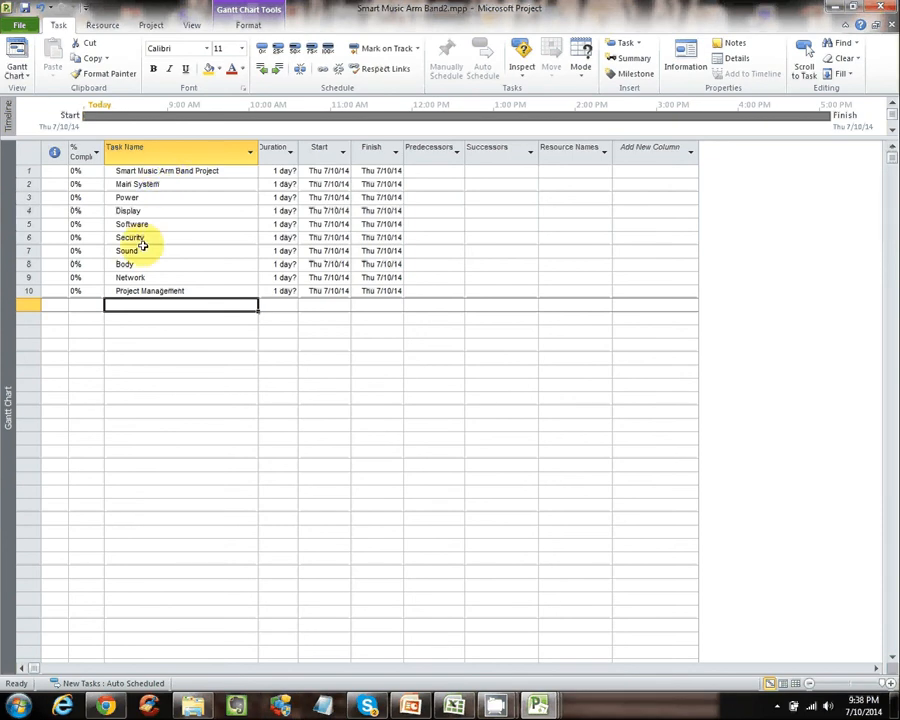
{"action": "left_click_drag", "start_coordinate": [158, 184], "coordinate": [150, 287]}
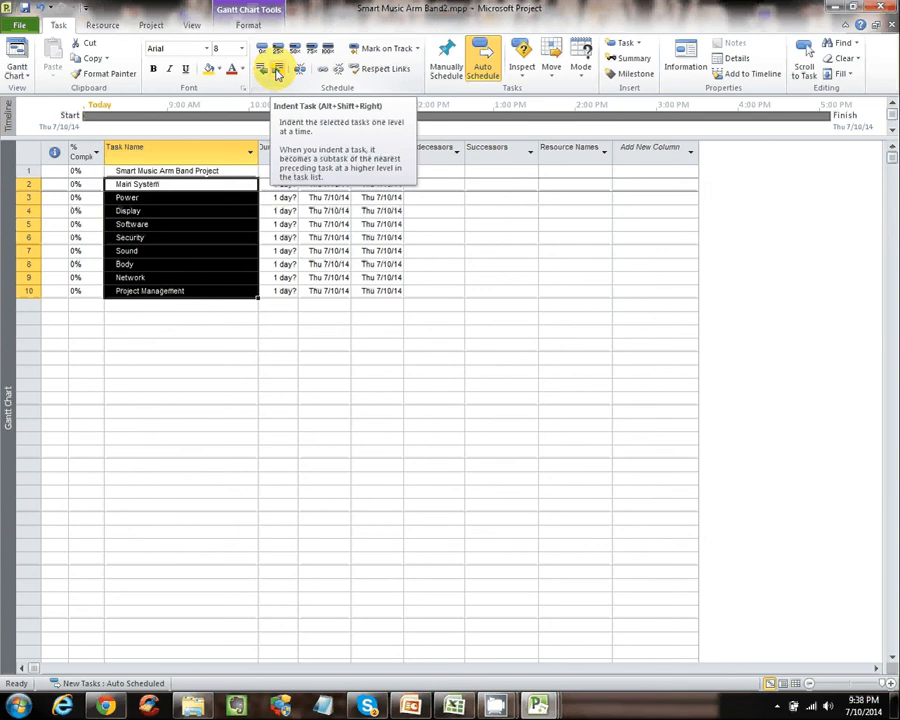
{"action": "left_click", "coordinate": [277, 72]}
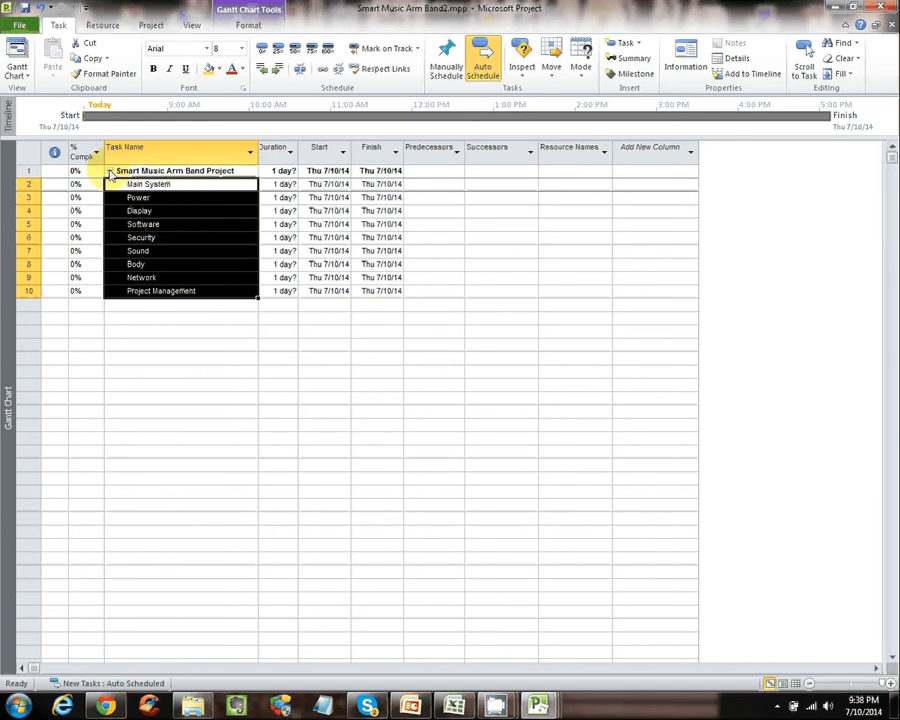
Collapse the Smart Music Arm Band Project summary task and expand its subtasks again
{"action": "left_click", "coordinate": [111, 184]}
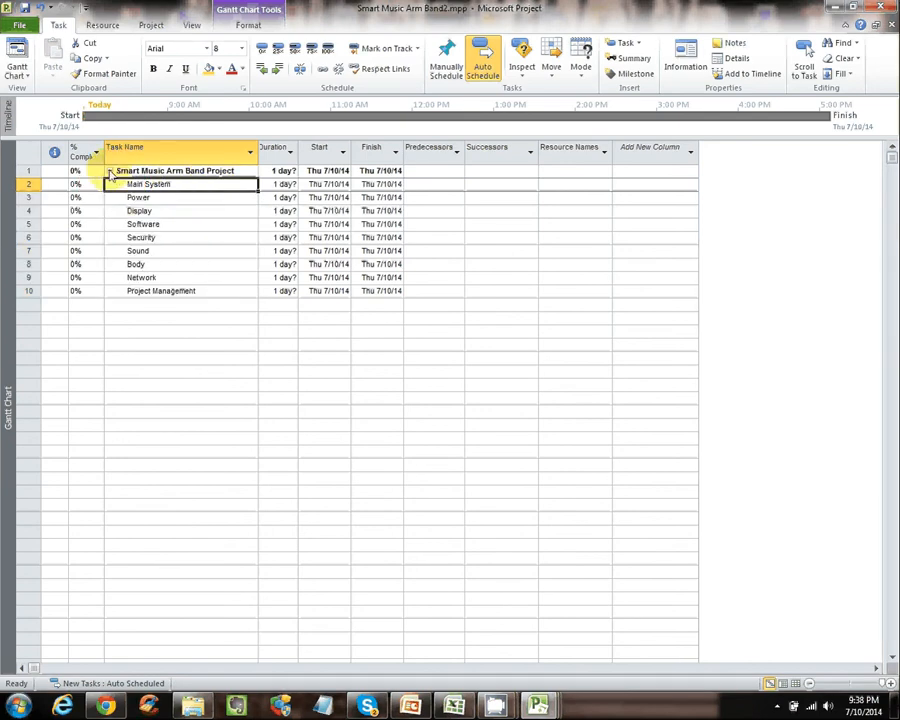
{"action": "left_click", "coordinate": [110, 171]}
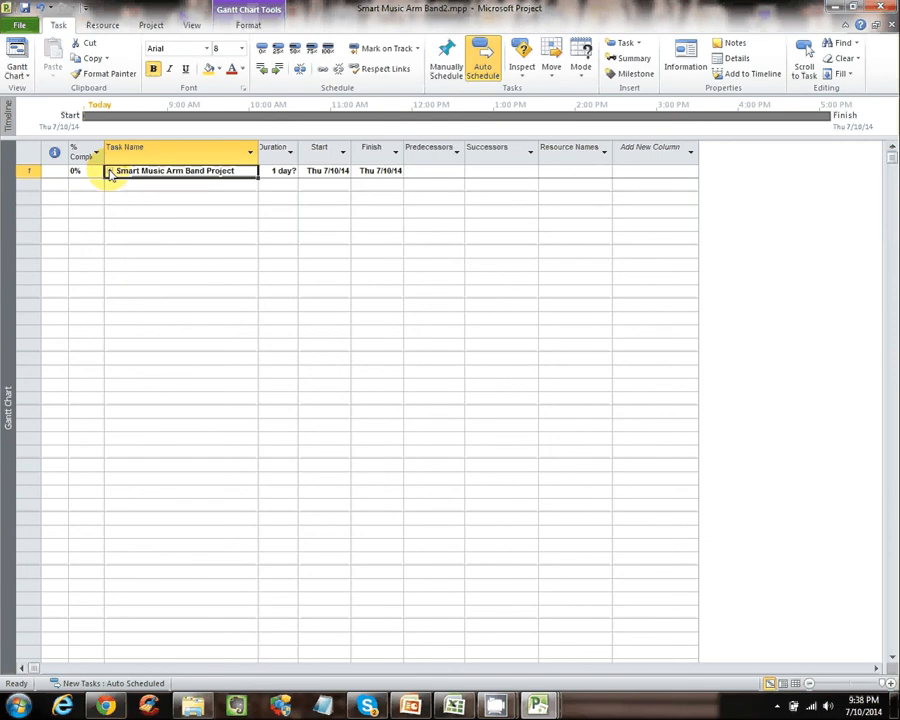
{"action": "left_click", "coordinate": [110, 171]}
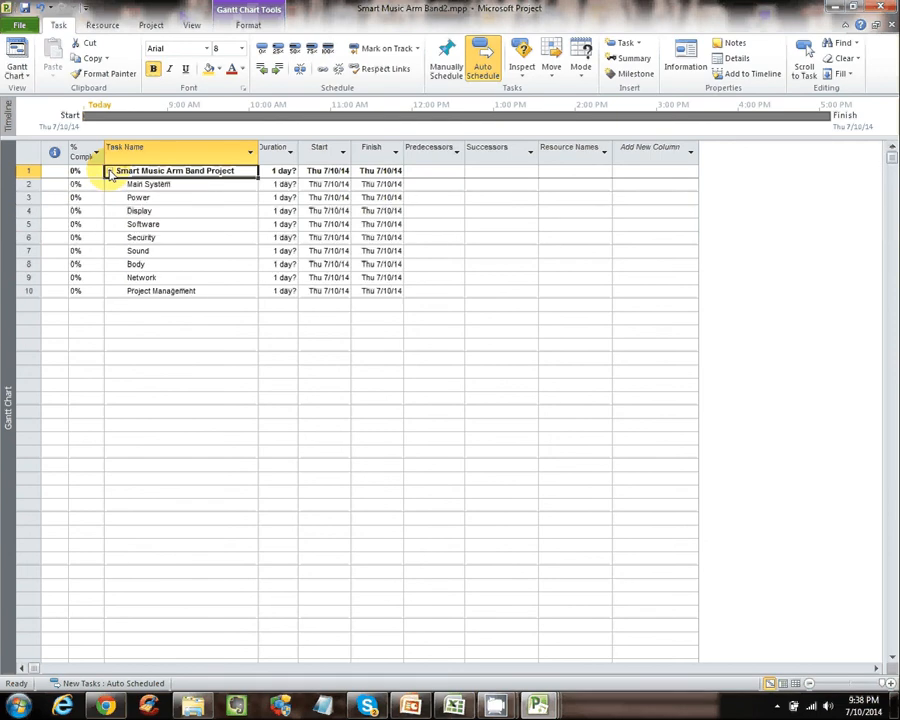